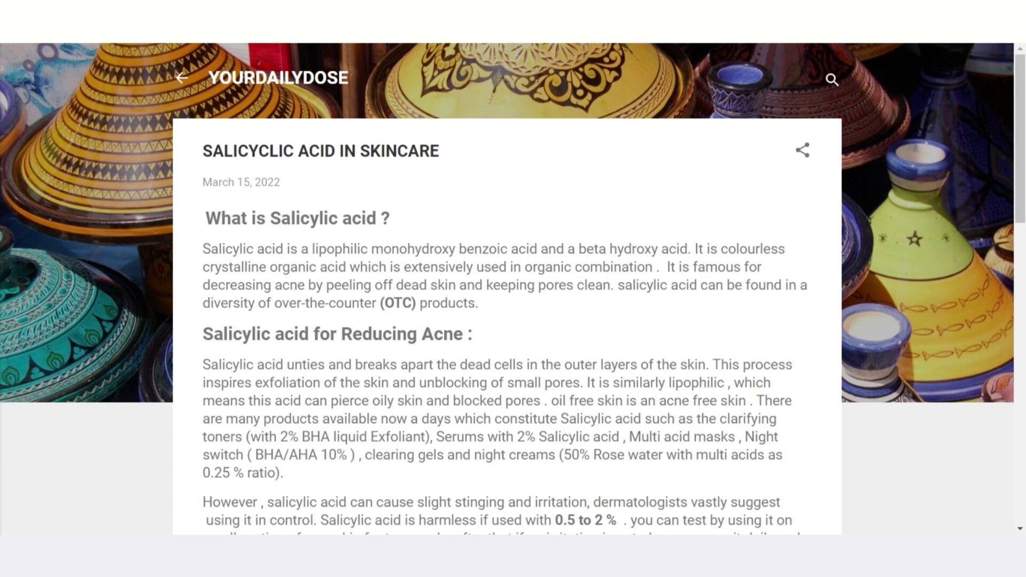
# Step: Copy the salicylic acid blog post's web address from Blogger and switch to Pictory
pyautogui.rightClick(332, 24)
pyautogui.click(403, 132)
pyautogui.hotkey('ctrl', 'Tab')
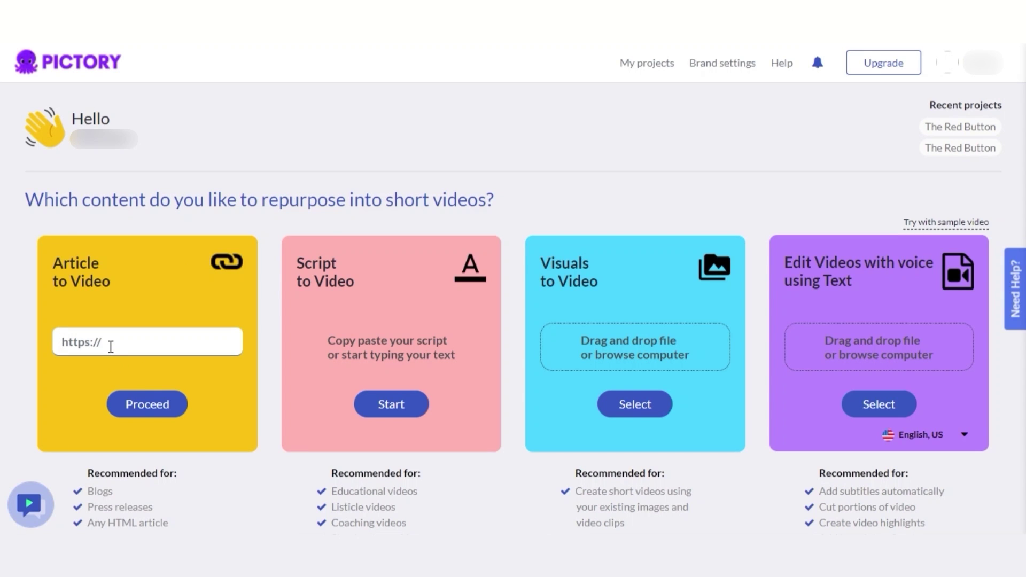
# Step: Paste the article URL into Article to Video and proceed to extract it
pyautogui.hotkey('ctrl', 'v')
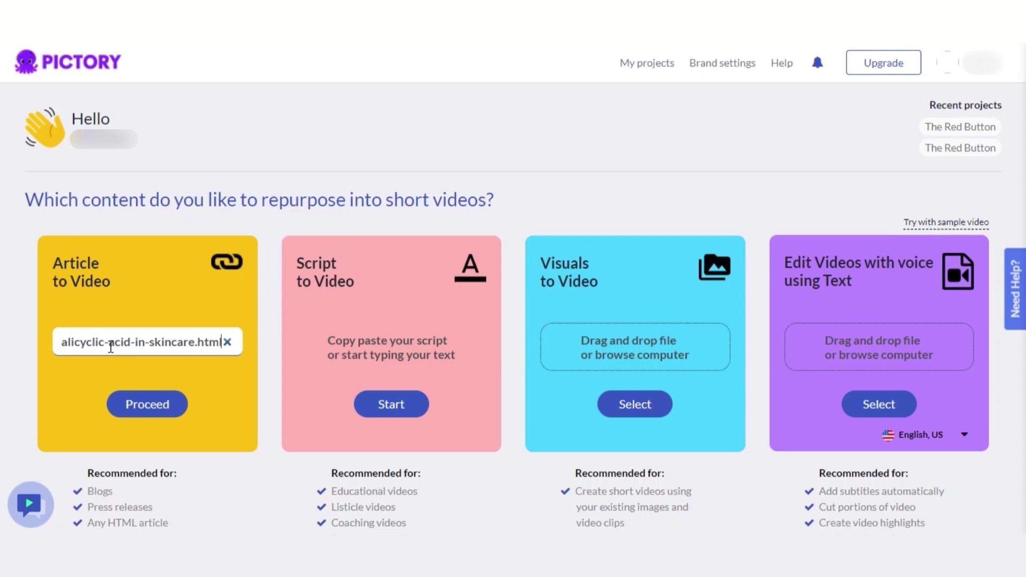
pyautogui.click(153, 414)
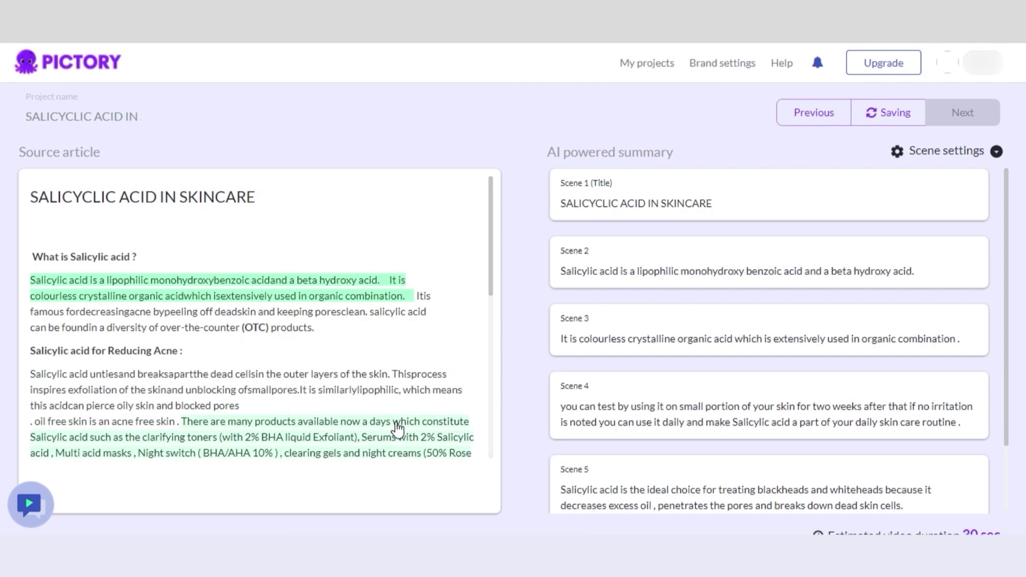
# Step: Review the article text and summary scenes, try moving Scene 2, then accept them unchanged
pyautogui.moveTo(488, 223); pyautogui.dragTo(492, 254)
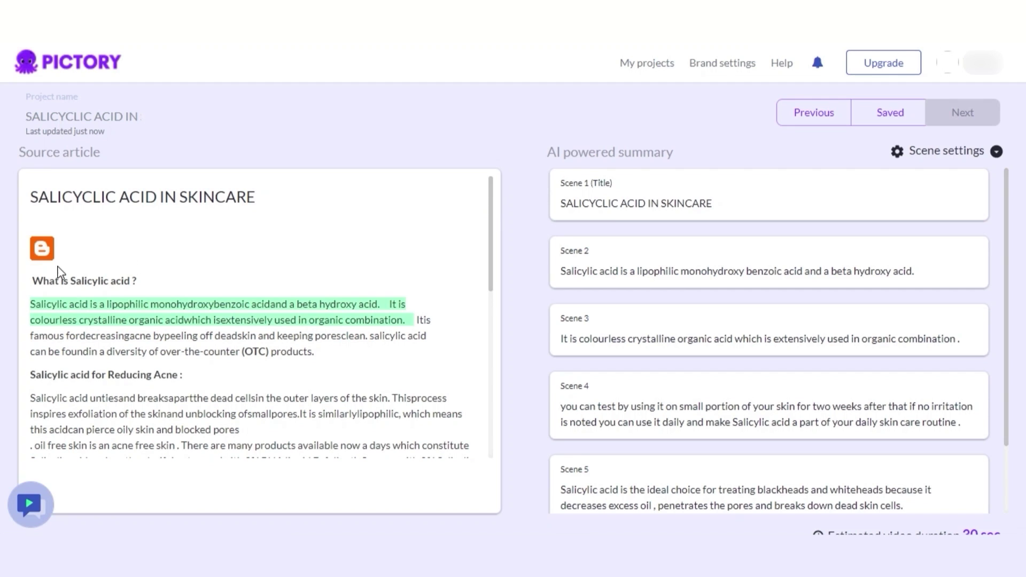
pyautogui.moveTo(492, 209); pyautogui.dragTo(589, 160)
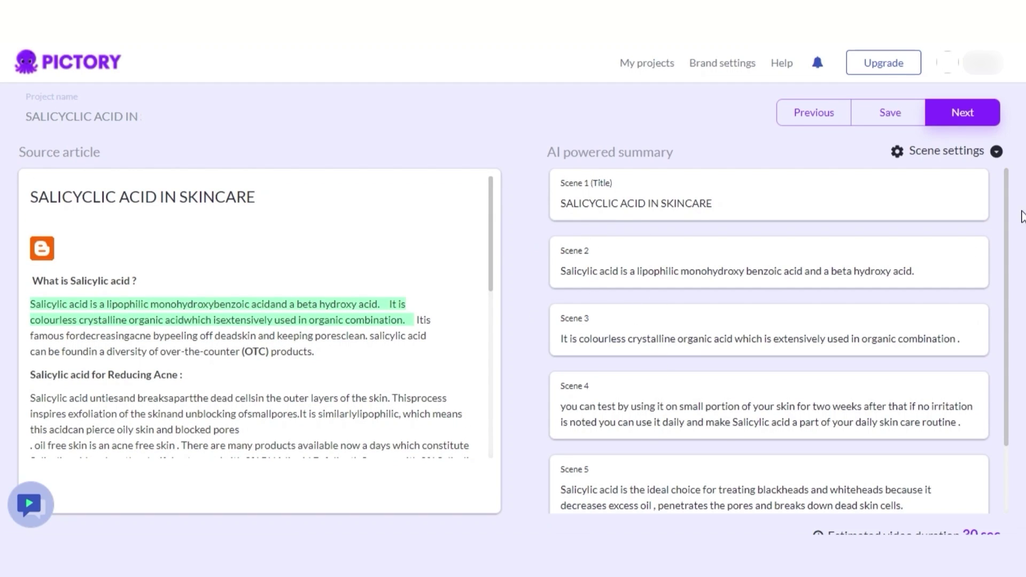
pyautogui.moveTo(1006, 193); pyautogui.dragTo(1011, 314)
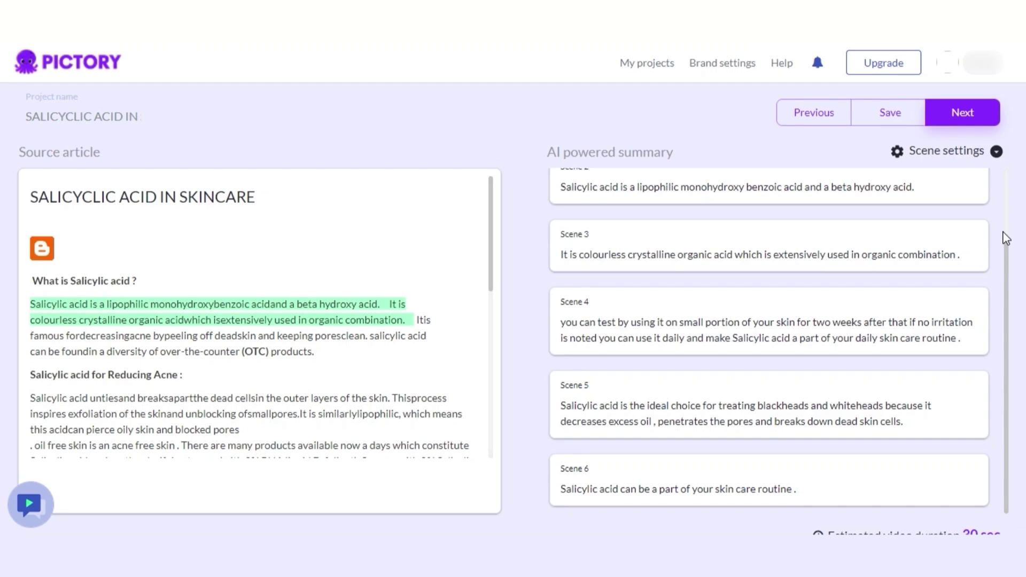
pyautogui.moveTo(1008, 260); pyautogui.dragTo(1005, 195)
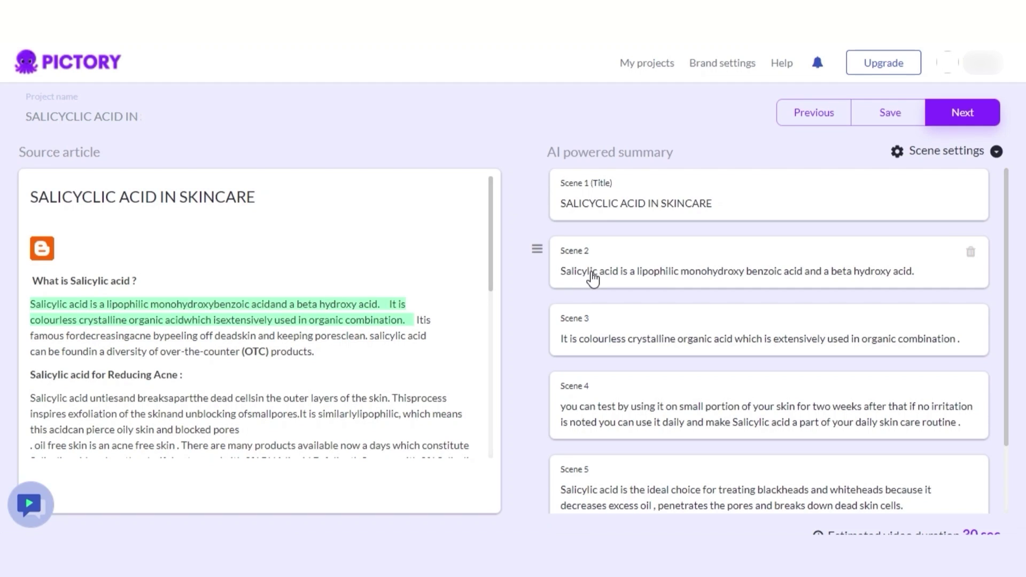
pyautogui.moveTo(540, 249)
pyautogui.mouseDown()
pyautogui.moveTo(534, 170)
pyautogui.moveTo(534, 274)
pyautogui.moveTo(532, 254)
pyautogui.moveTo(544, 252)
pyautogui.mouseUp()
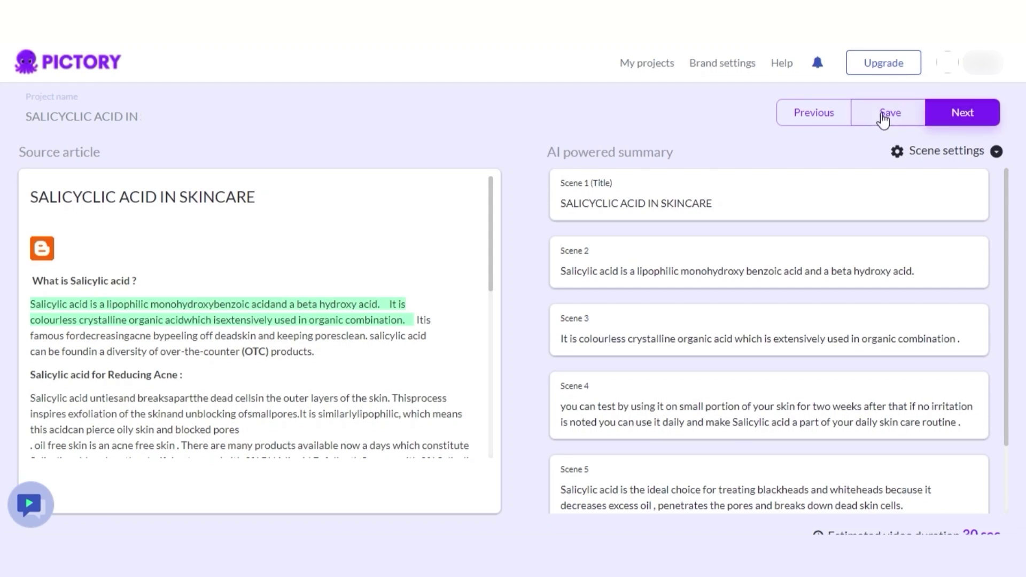
pyautogui.click(978, 124)
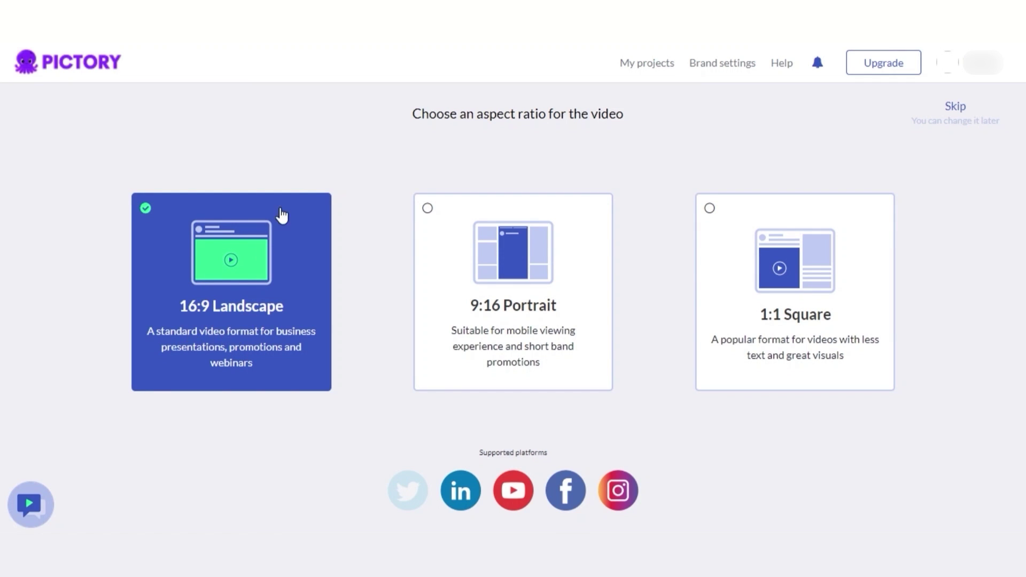
# Step: Choose the 16:9 Landscape aspect ratio for the video
pyautogui.click(246, 302)
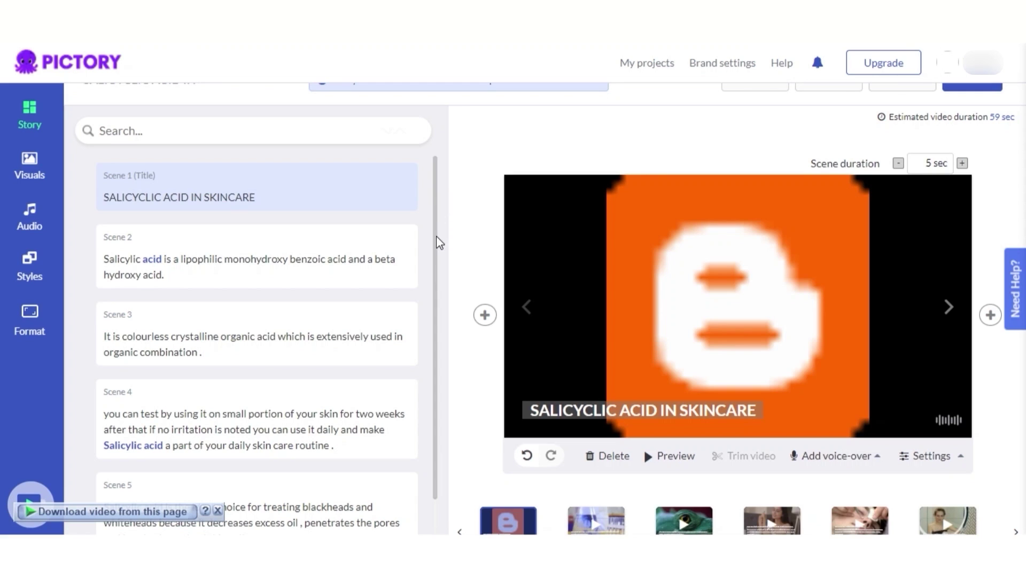
# Step: Preview Scenes 2 and 3, glance at voice-over and scene settings, then open the Visuals library
pyautogui.scroll(-1, 439, 204)
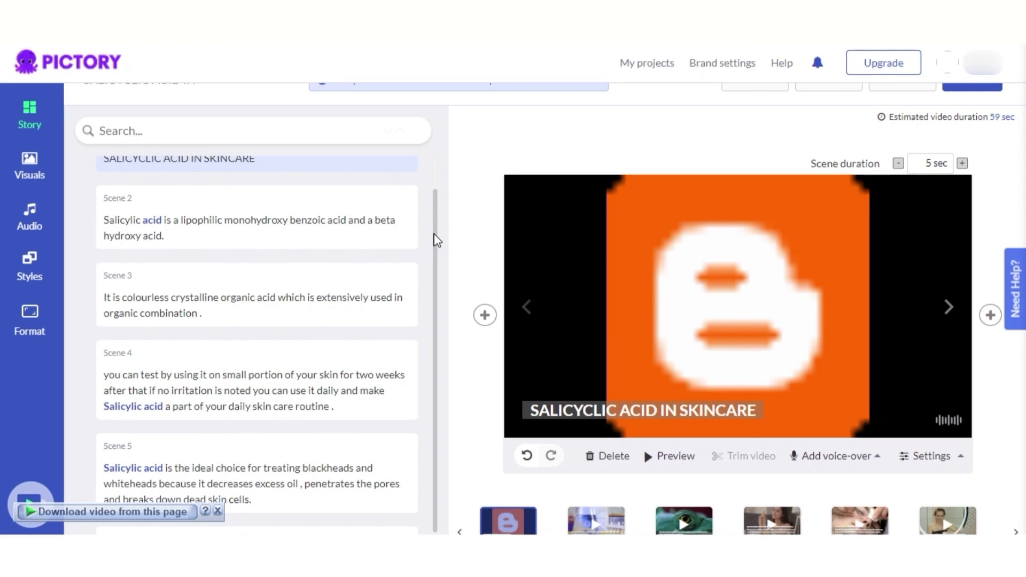
pyautogui.moveTo(438, 240); pyautogui.dragTo(436, 166)
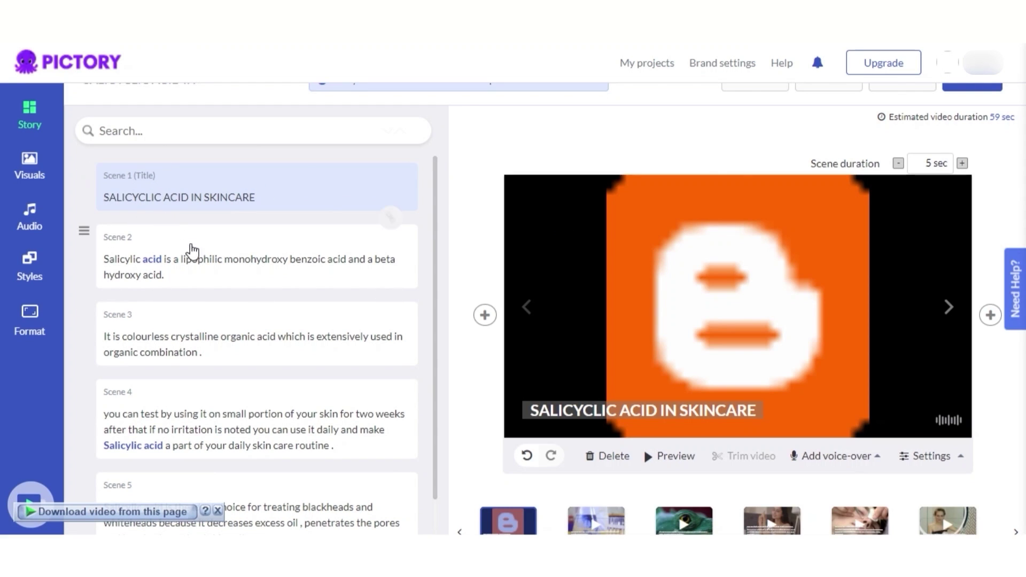
pyautogui.click(128, 255)
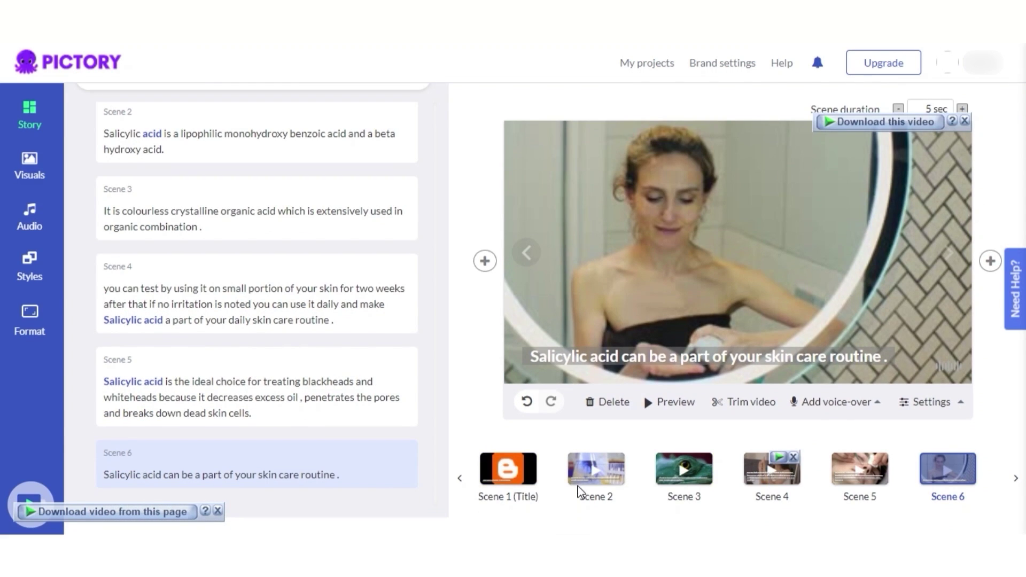
pyautogui.click(698, 477)
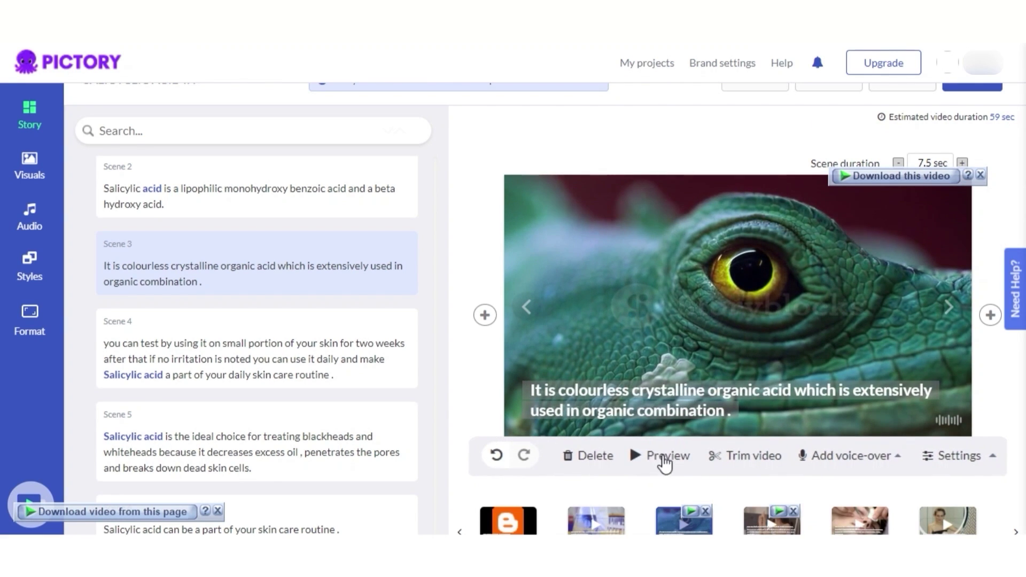
pyautogui.click(839, 461)
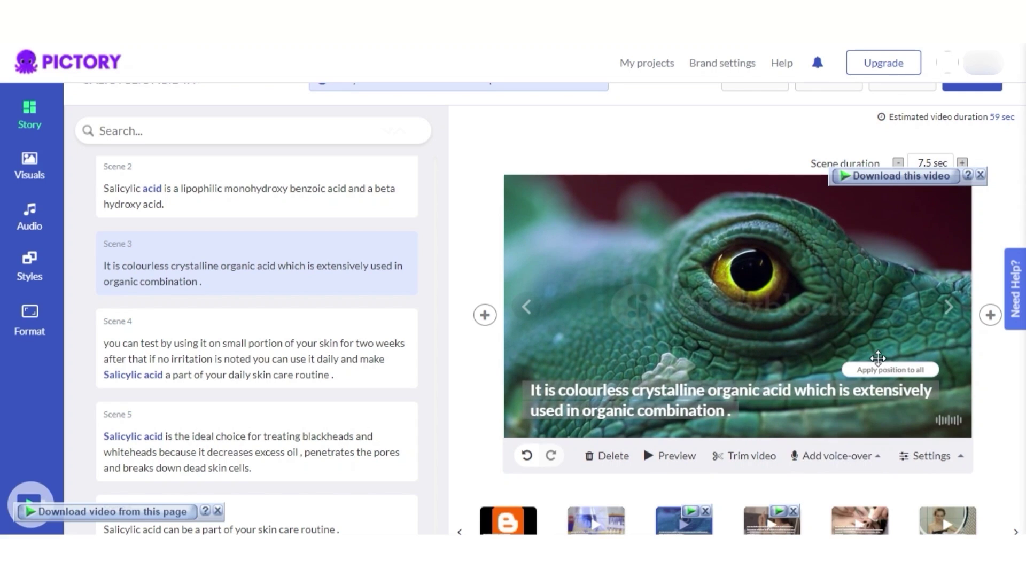
pyautogui.click(945, 458)
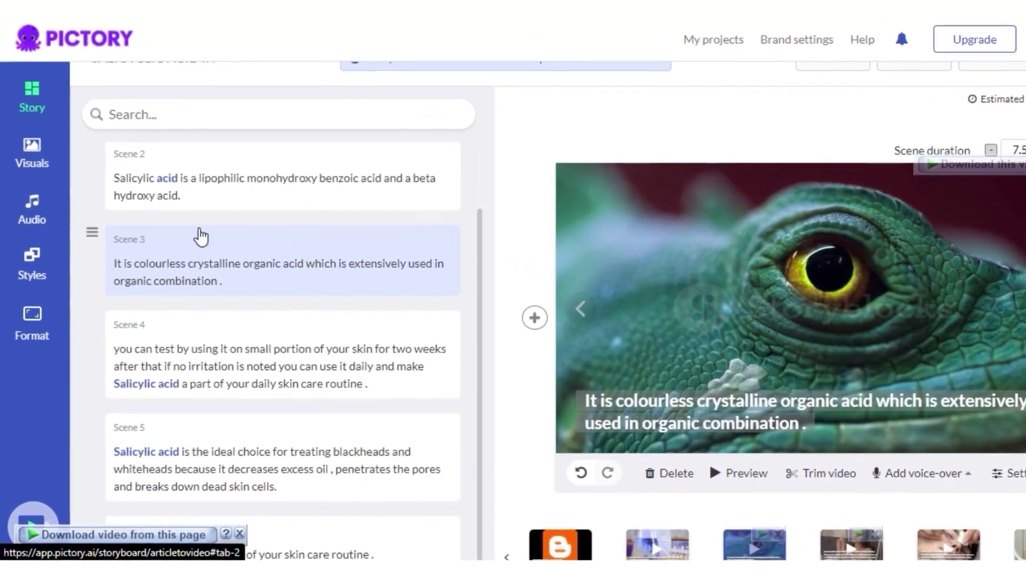
pyautogui.click(24, 157)
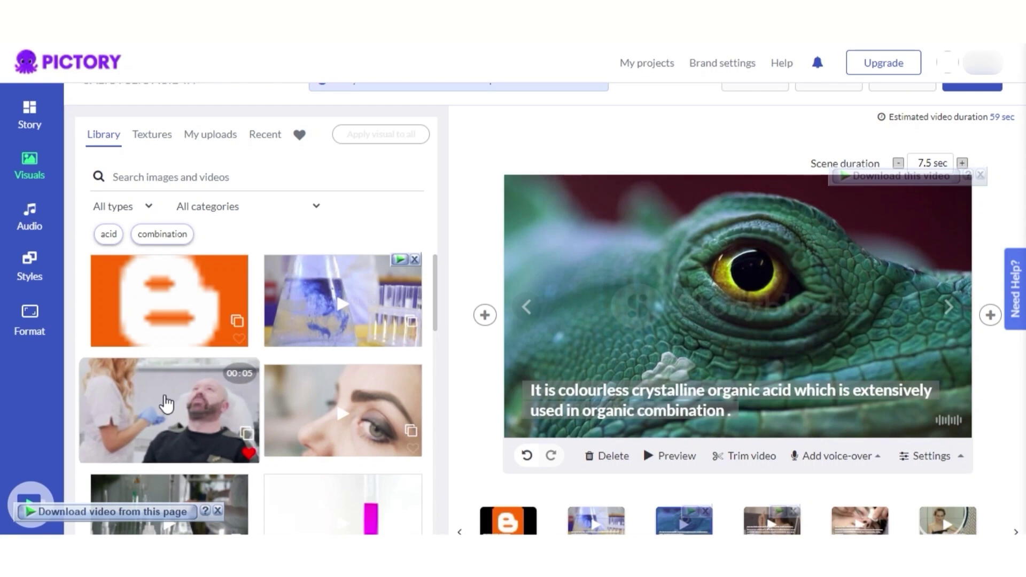
# Step: Swap Scene 3's lizard clip for the man-in-chair video and make the title scene solid yellow
pyautogui.click(185, 422)
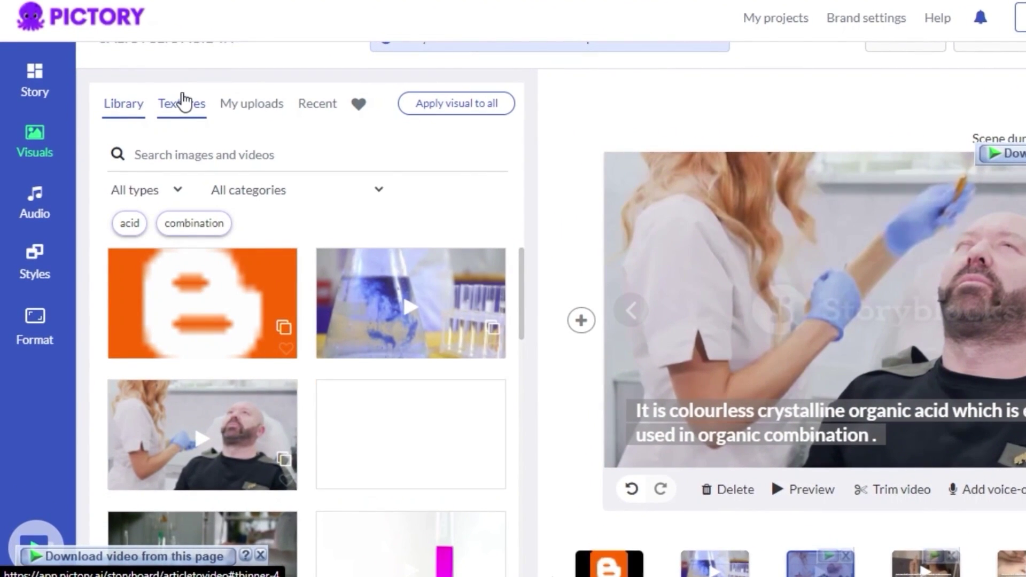
pyautogui.click(182, 102)
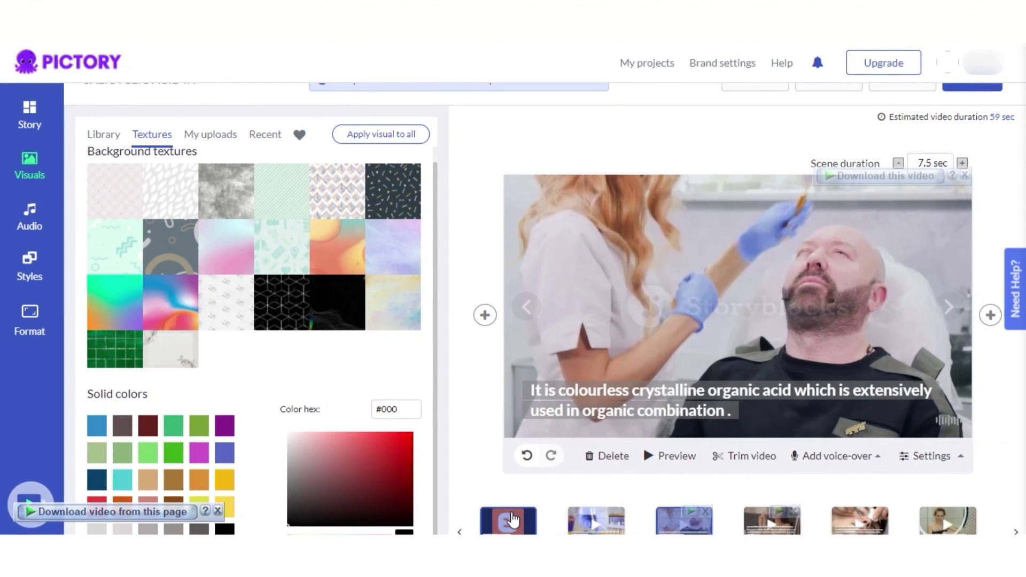
pyautogui.click(513, 519)
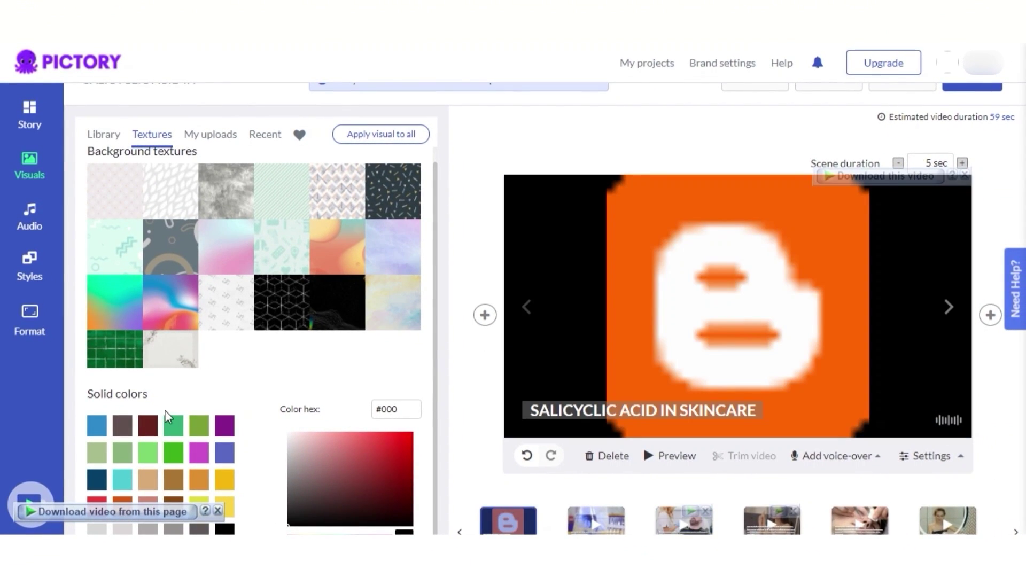
pyautogui.click(227, 481)
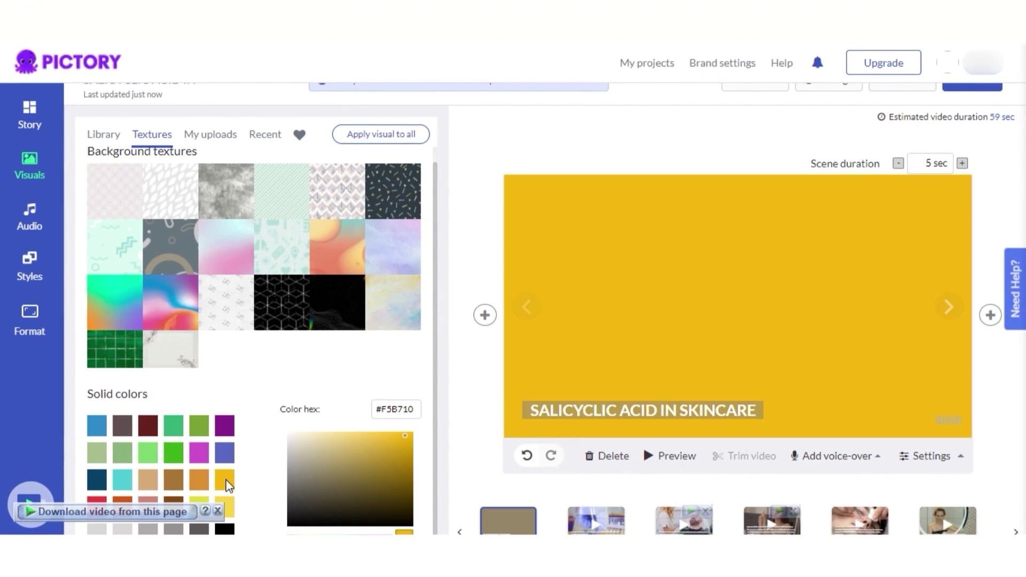
# Step: Centre the 'SALICYCLIC ACID IN SKINCARE' title caption and dismiss the video download overlay
pyautogui.moveTo(614, 405); pyautogui.dragTo(755, 306)
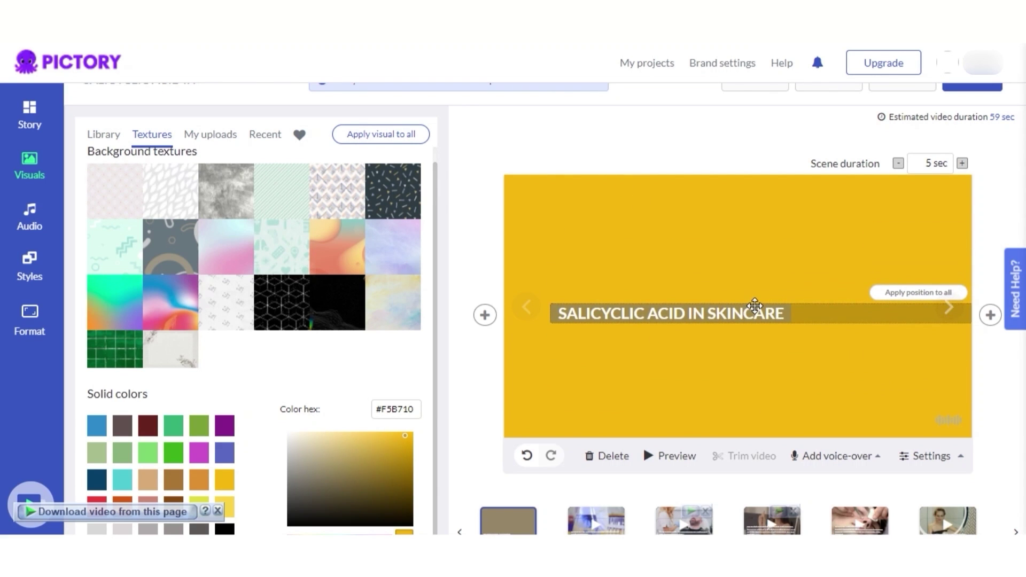
pyautogui.click(594, 327)
pyautogui.click(735, 264)
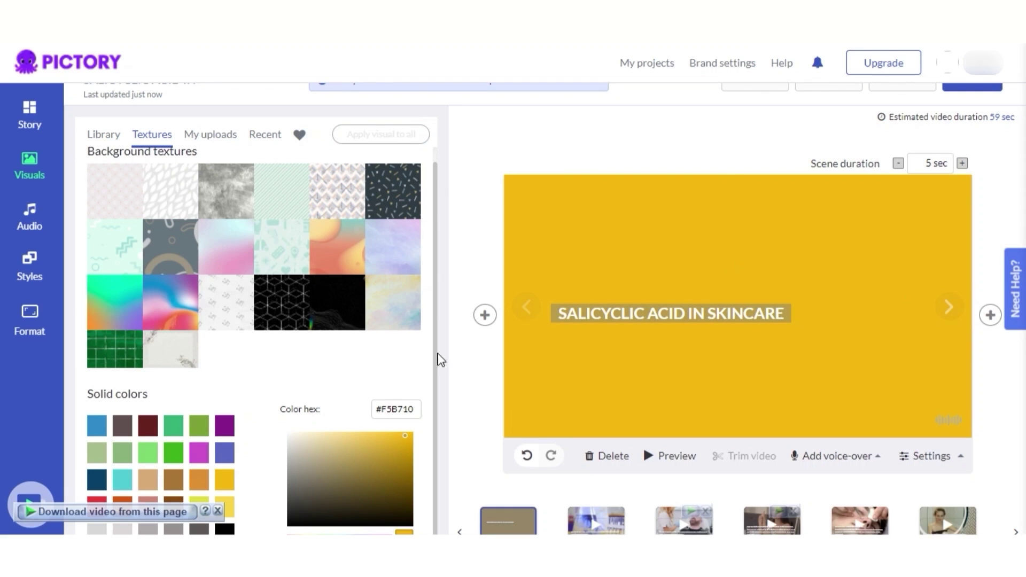
pyautogui.click(228, 137)
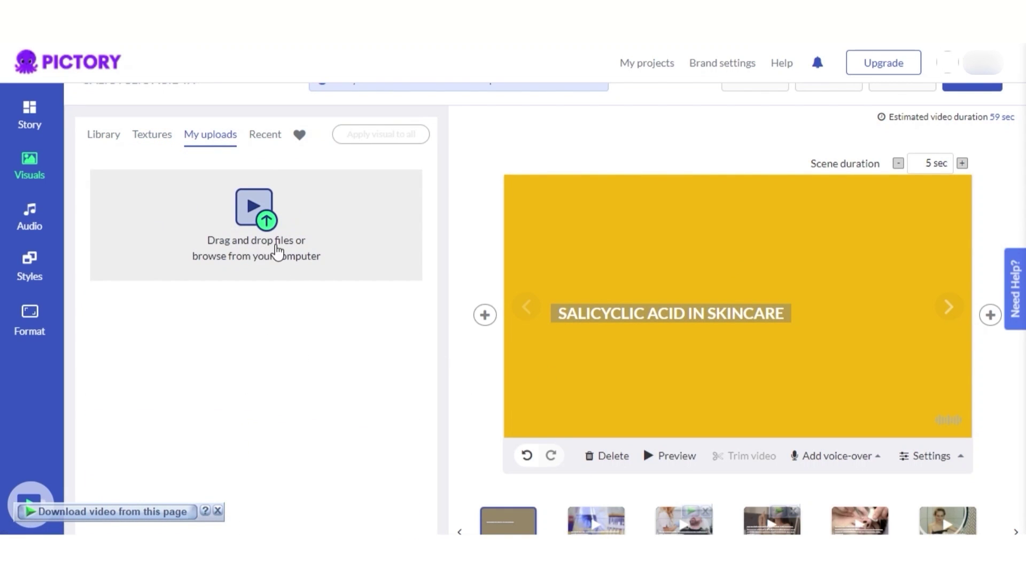
pyautogui.click(218, 511)
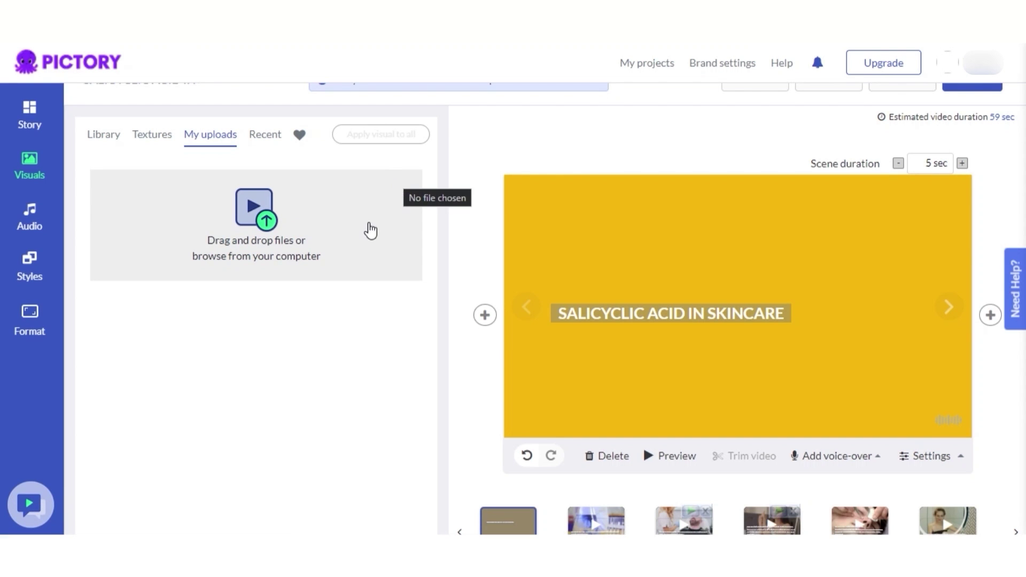
pyautogui.click(34, 227)
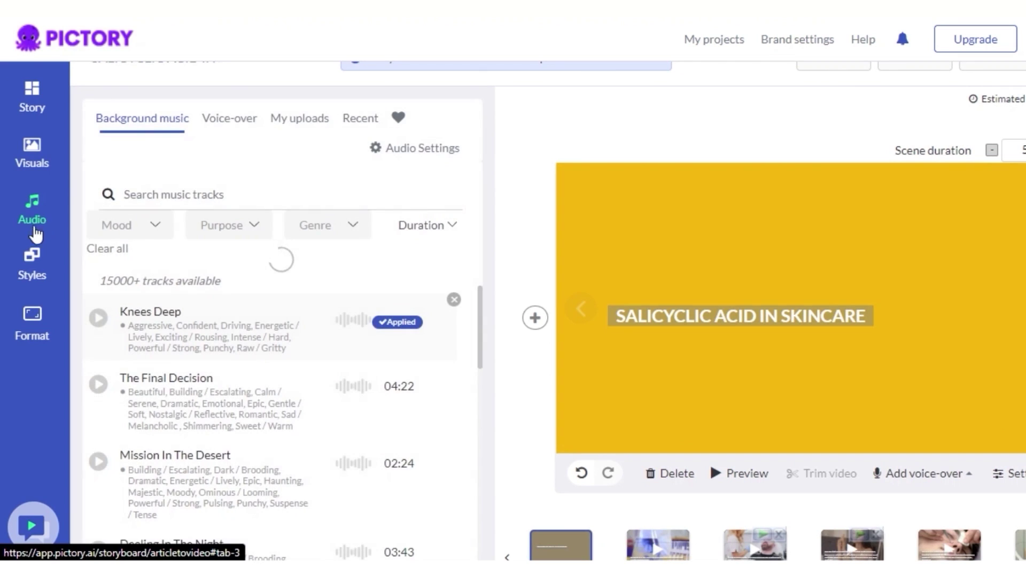
# Step: Browse uploaded audio and US English voice-overs without changes, then select the skin scene's caption
pyautogui.scroll(1, 201, 188)
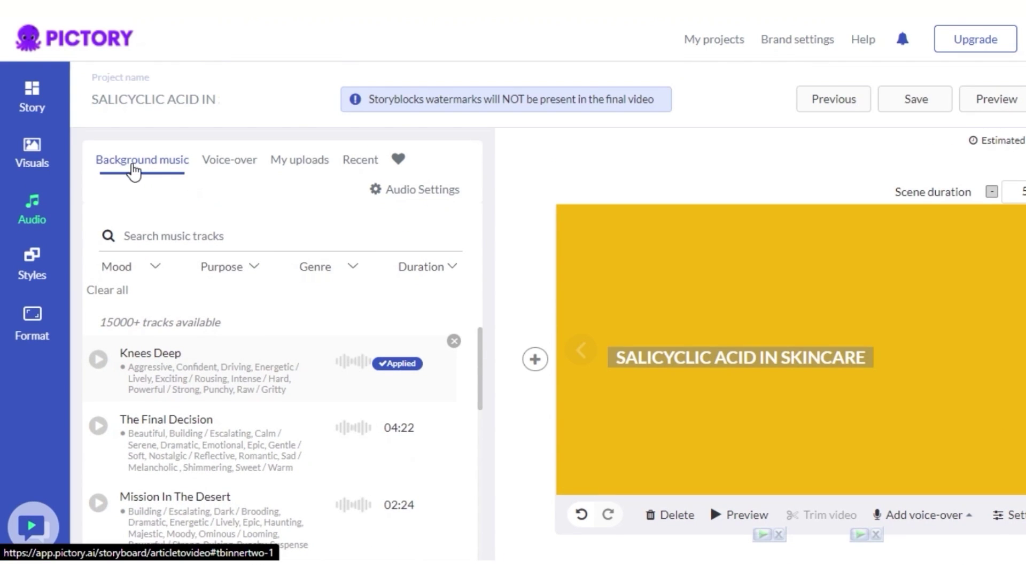
pyautogui.click(308, 163)
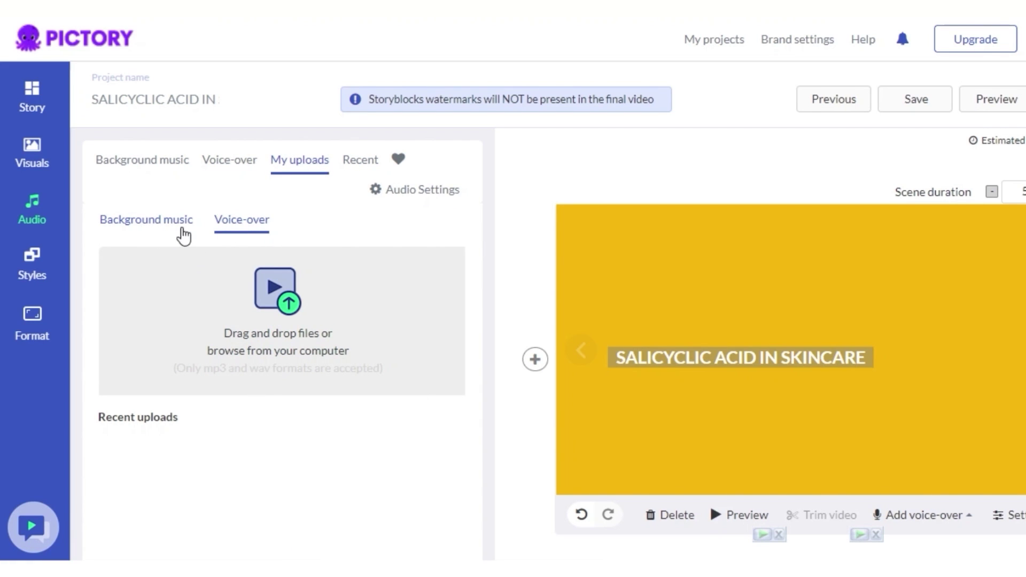
pyautogui.click(229, 164)
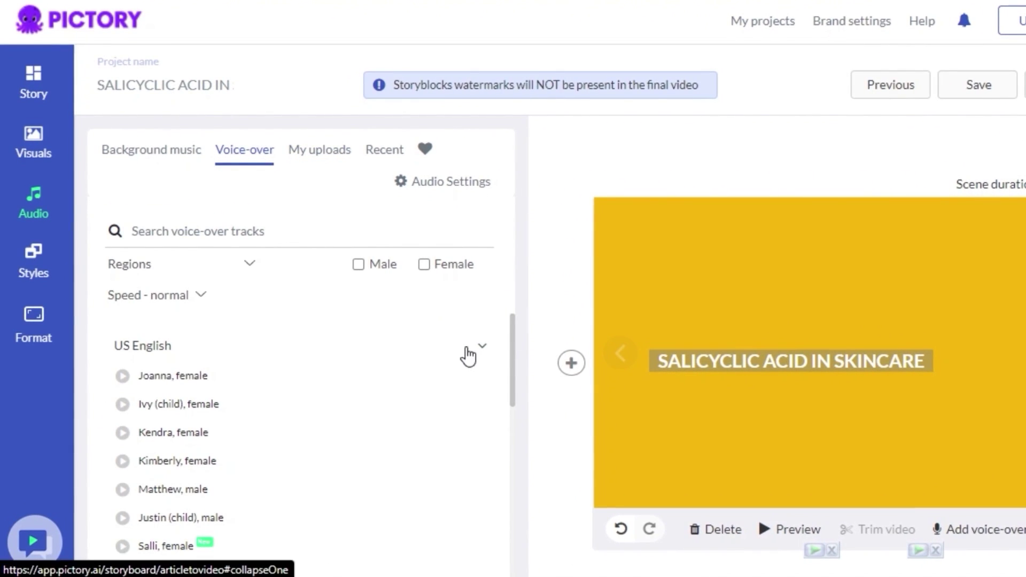
pyautogui.moveTo(512, 321); pyautogui.dragTo(505, 349)
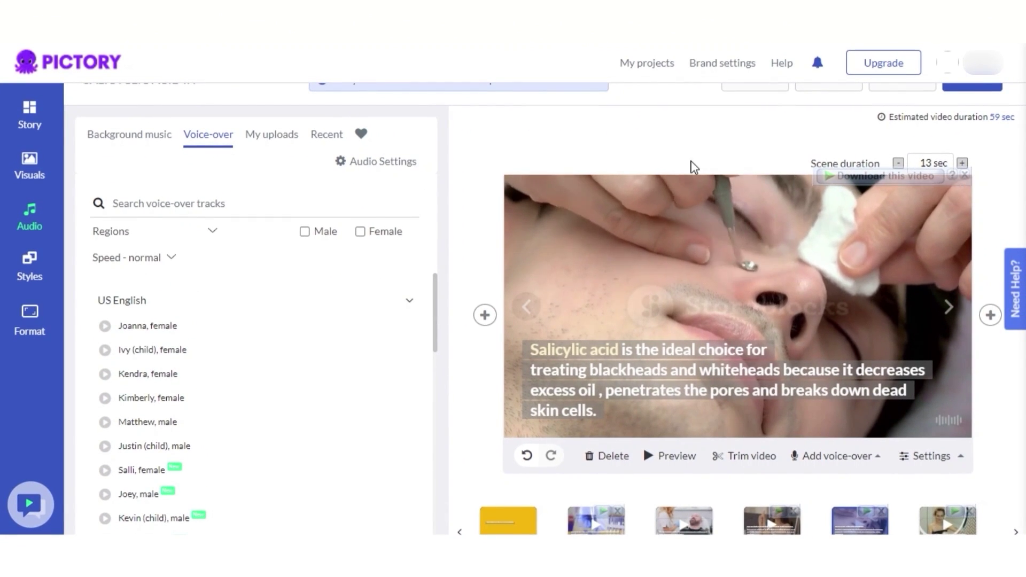
pyautogui.moveTo(419, 376)
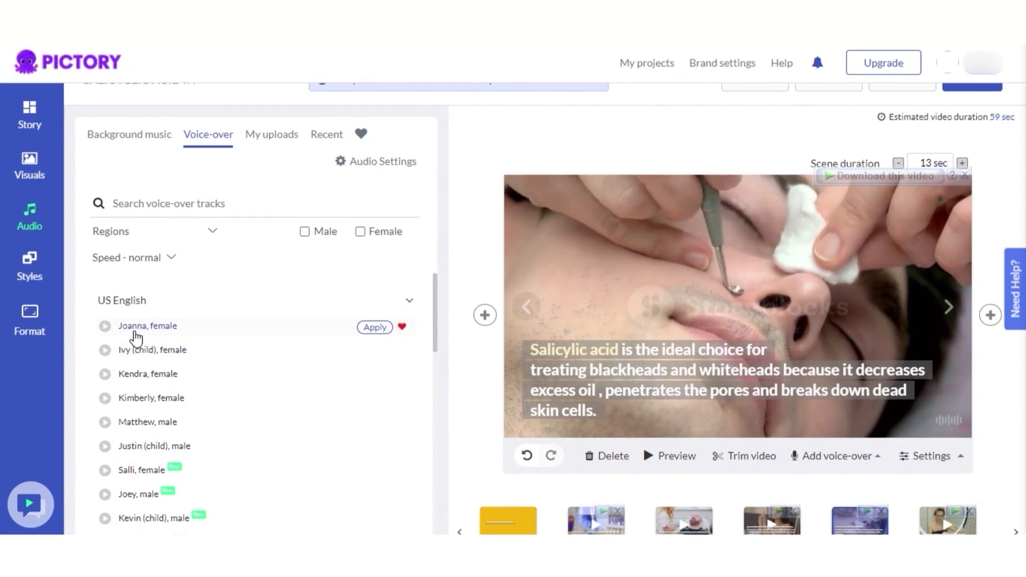
pyautogui.moveTo(123, 327)
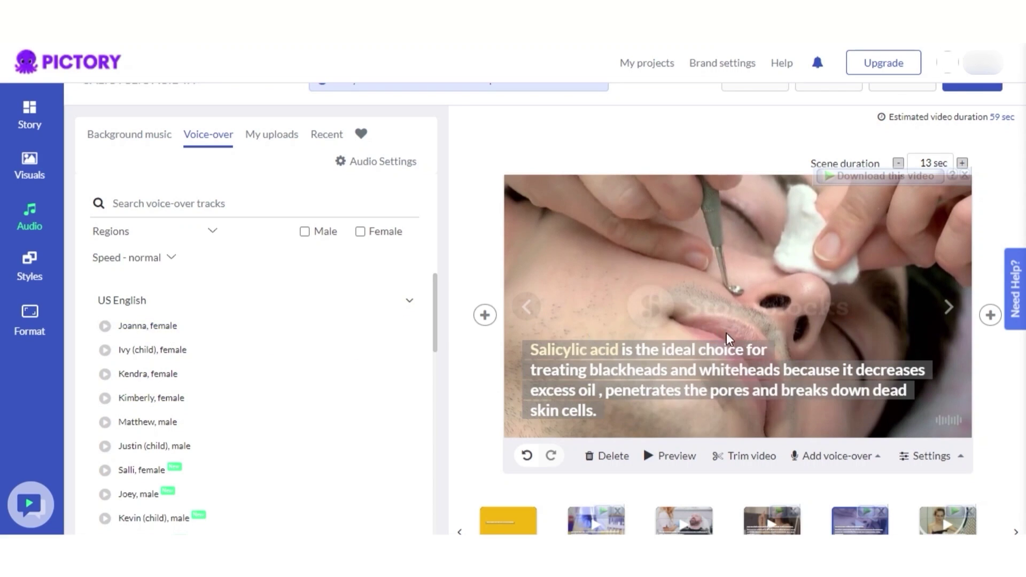
pyautogui.click(608, 371)
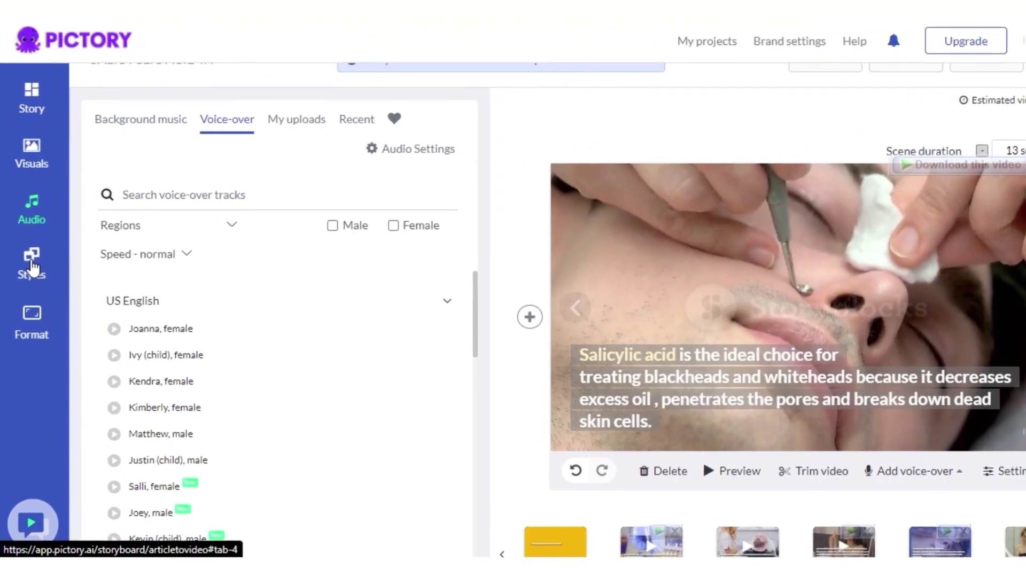
pyautogui.click(31, 268)
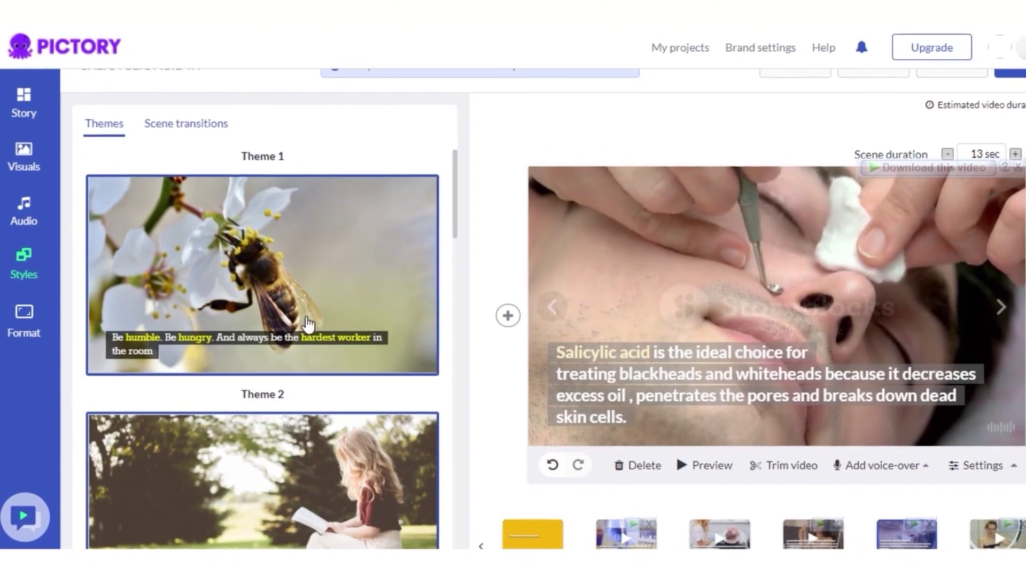
# Step: Apply caption Theme 3, dark serif text on pale green, and check the 720p 16:9 format
pyautogui.click(407, 361)
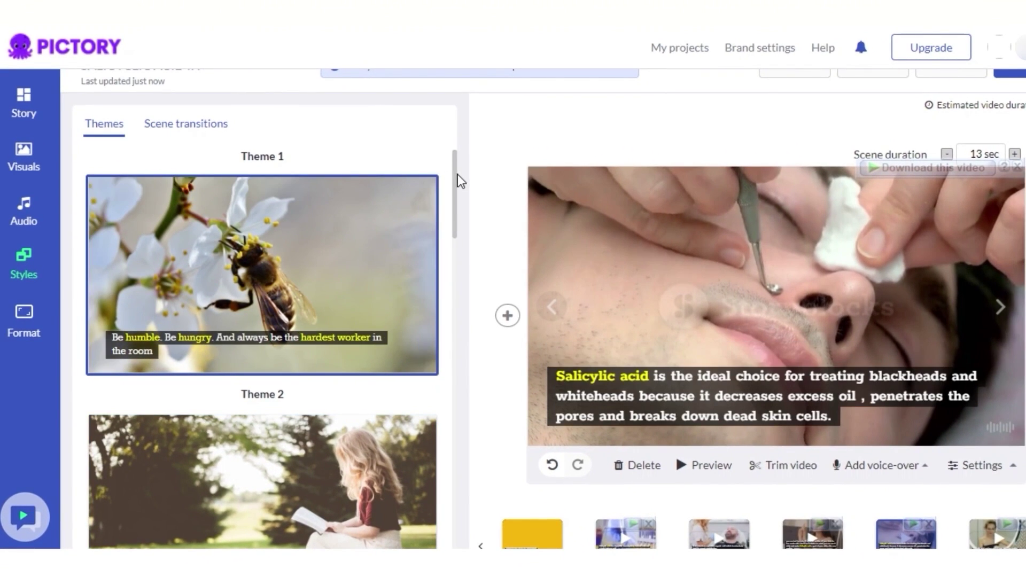
pyautogui.moveTo(456, 174); pyautogui.dragTo(454, 284)
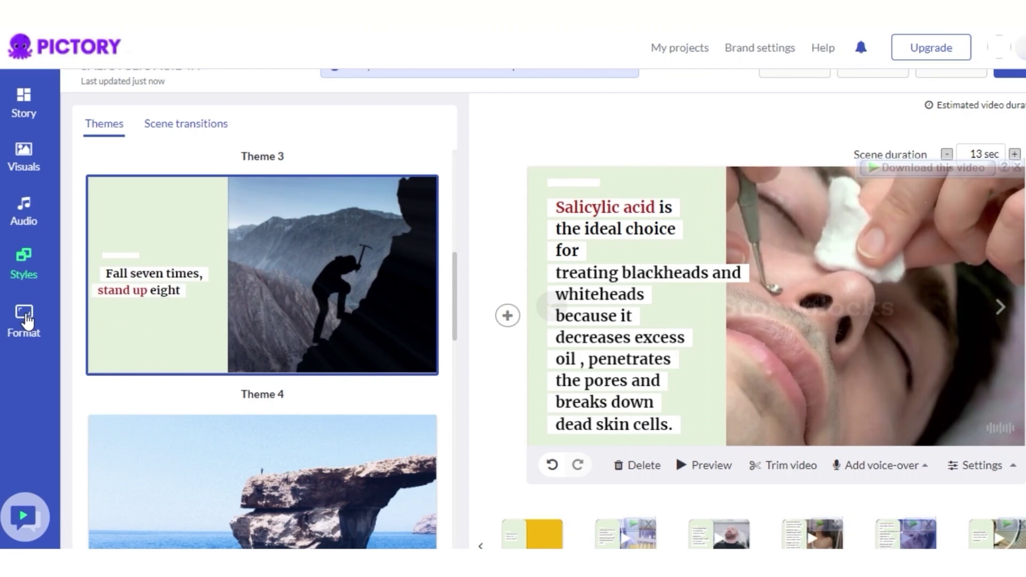
pyautogui.click(27, 317)
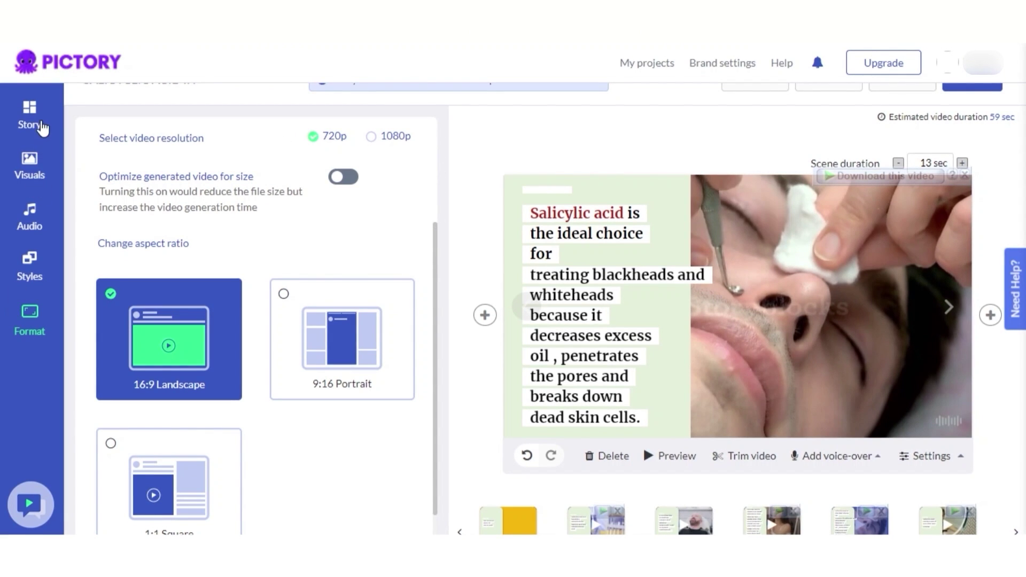
# Step: Return to the Story scene list and generate the video from the Generate menu
pyautogui.click(25, 178)
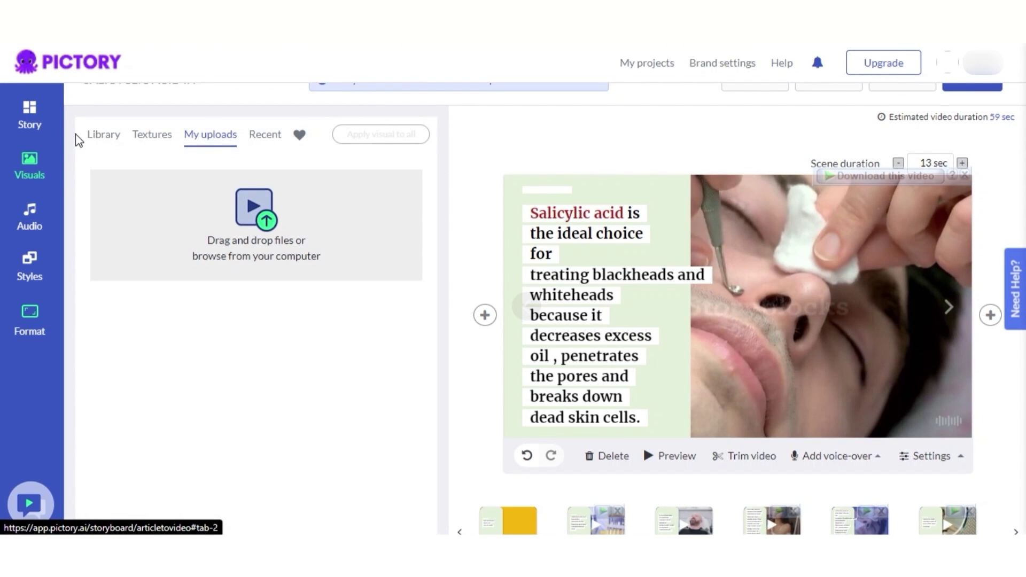
pyautogui.click(41, 127)
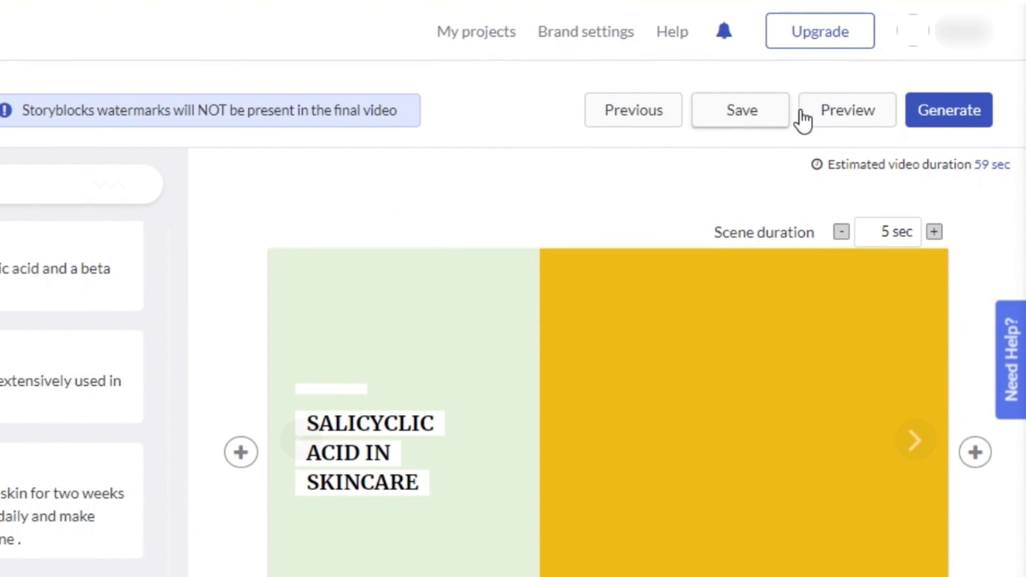
pyautogui.click(937, 124)
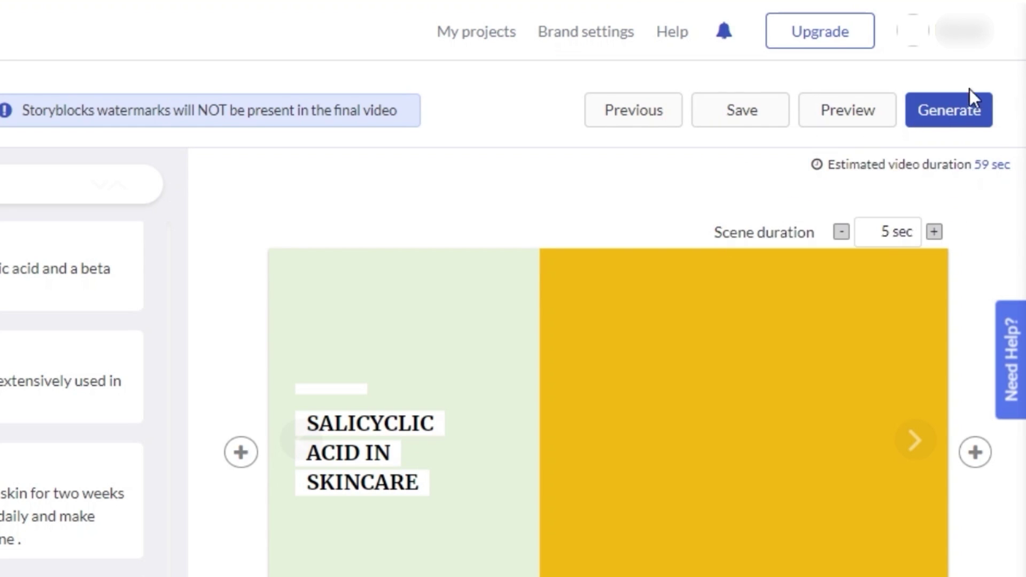
pyautogui.click(936, 124)
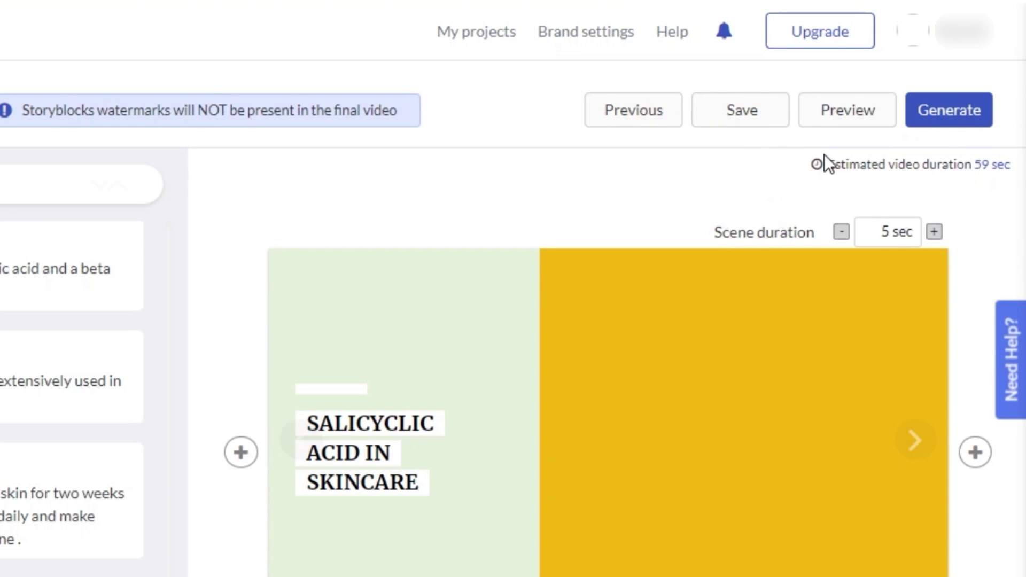
pyautogui.click(937, 124)
pyautogui.click(880, 151)
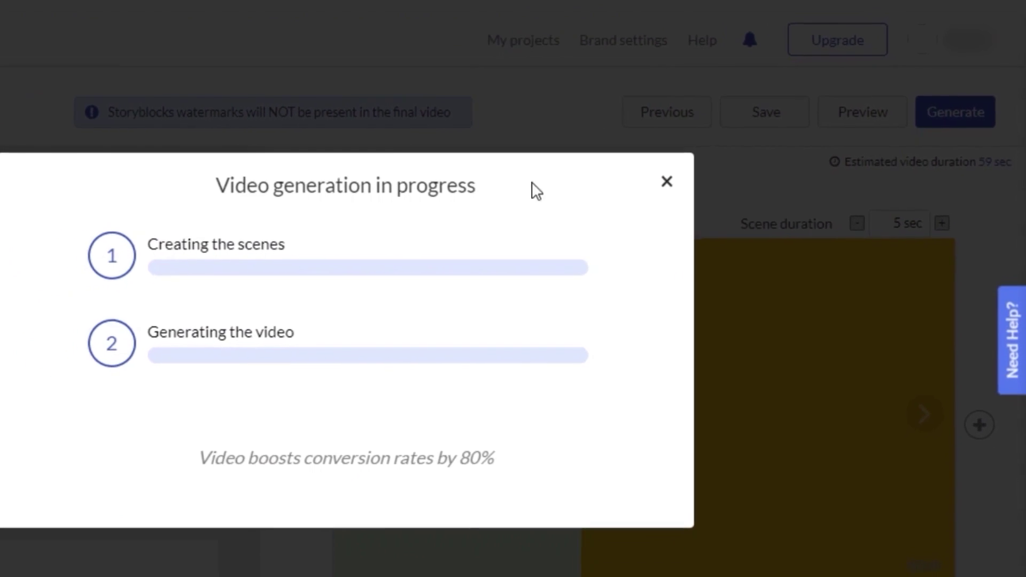